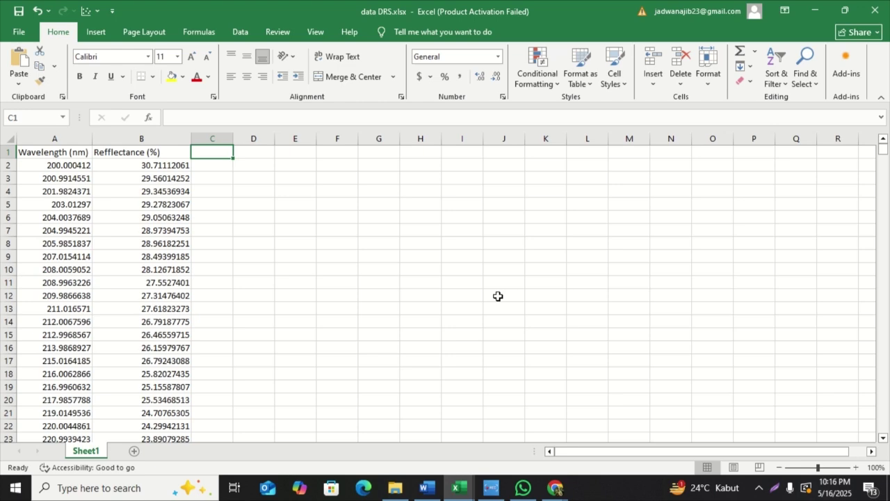
Switch to the Word document and review the Kubelka-Munk formulas and band gap calculation steps, returning to the Excel data sheet.
key("alt+Tab")
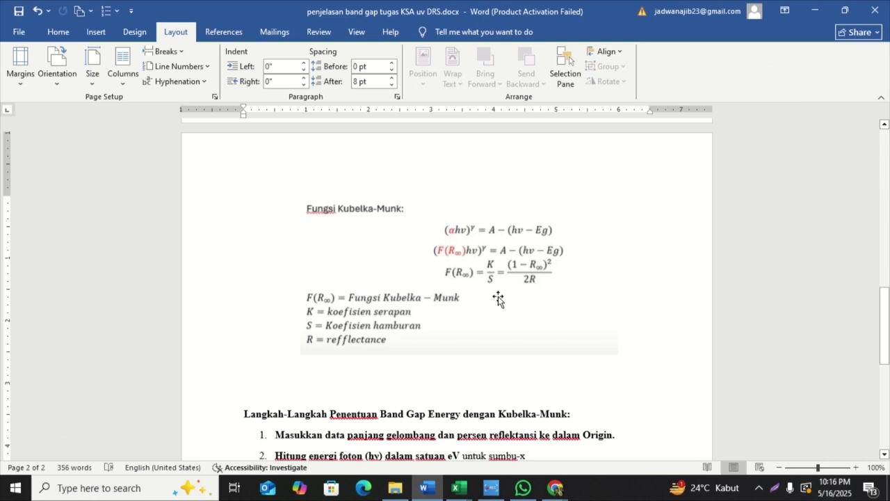
scroll(498, 296, "down", 6)
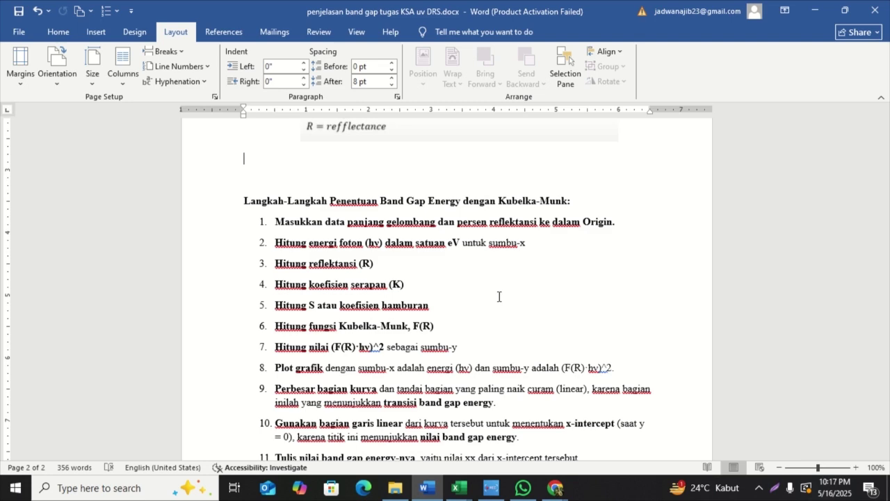
key("alt+Tab")
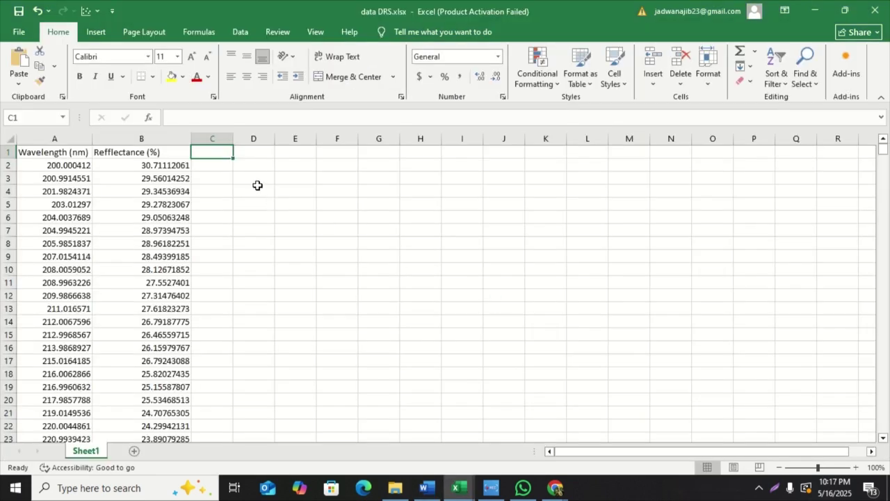
left_click(222, 163)
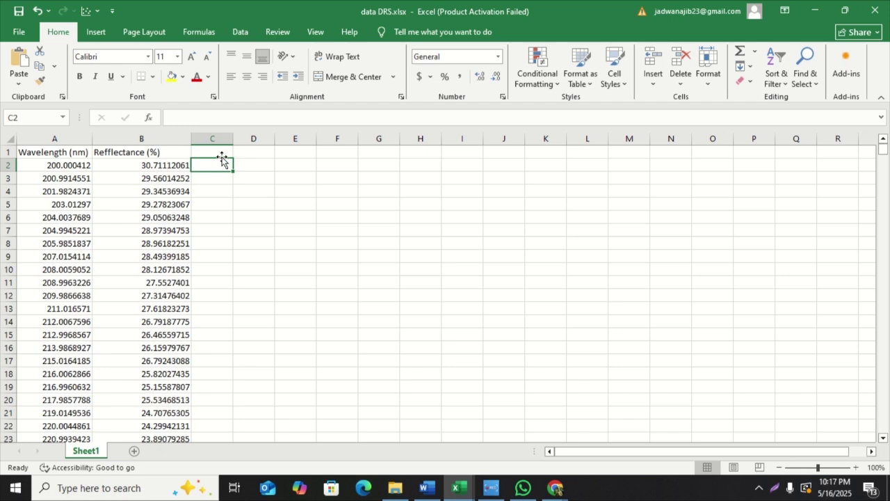
left_click(217, 152)
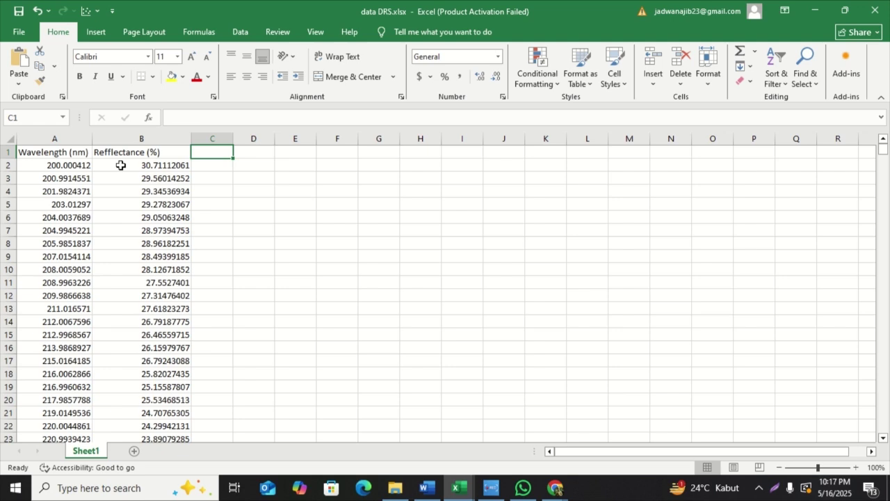
key("alt+Tab")
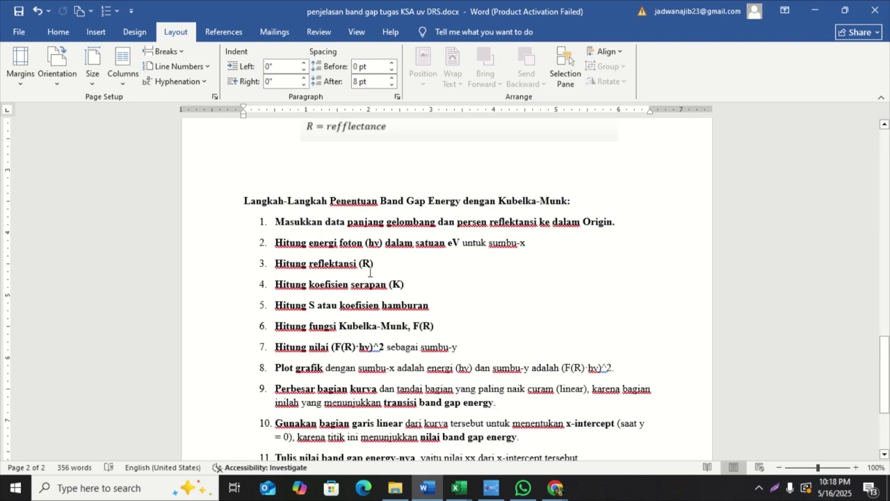
key("alt+Tab")
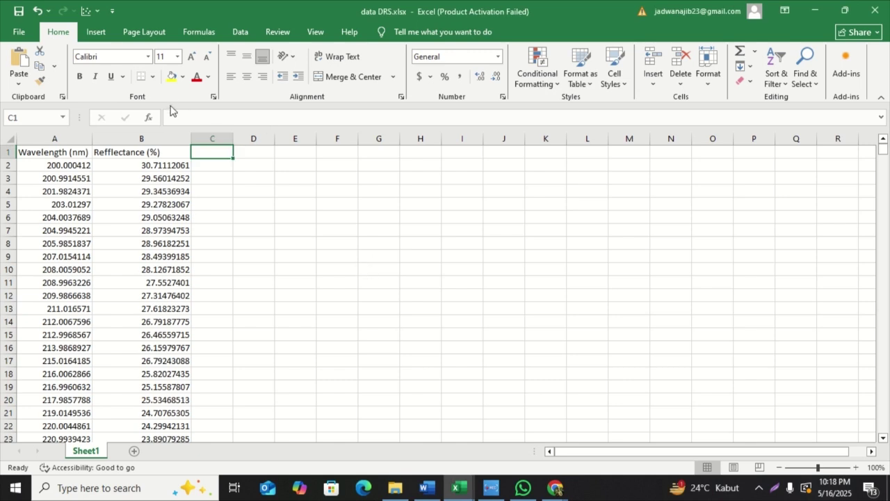
Create an "hV (eV)" column in column C, calculating =1240/A2 in C2 and filling it down all data rows.
double_click(218, 153)
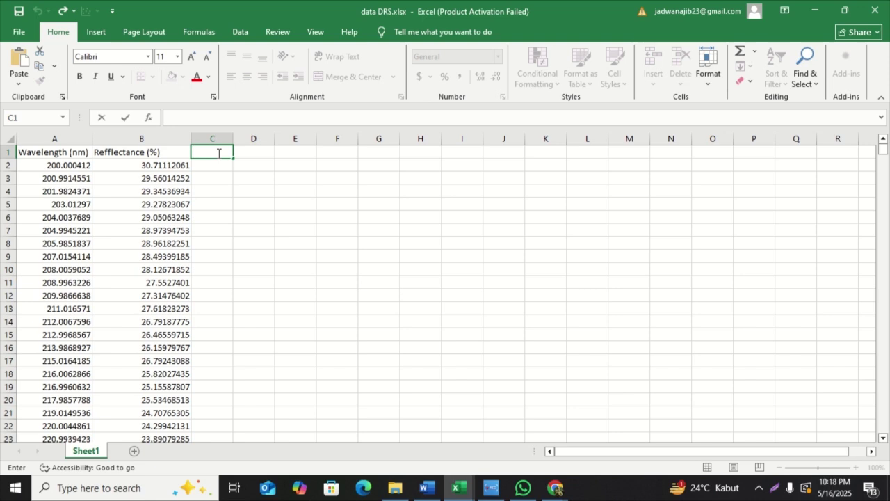
type("hV (eV)")
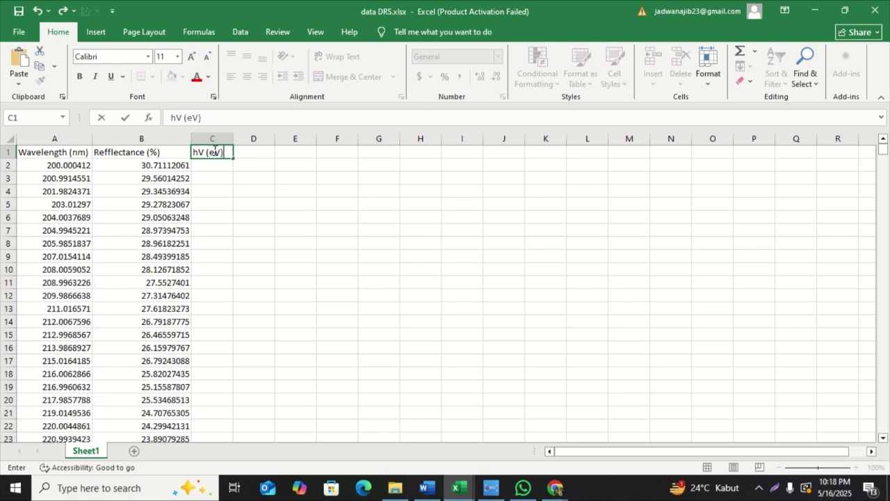
left_click(215, 165)
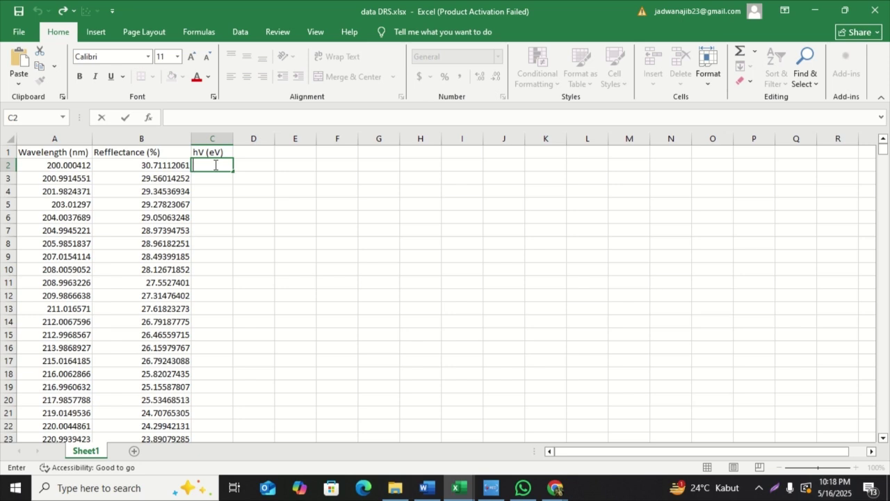
type("=")
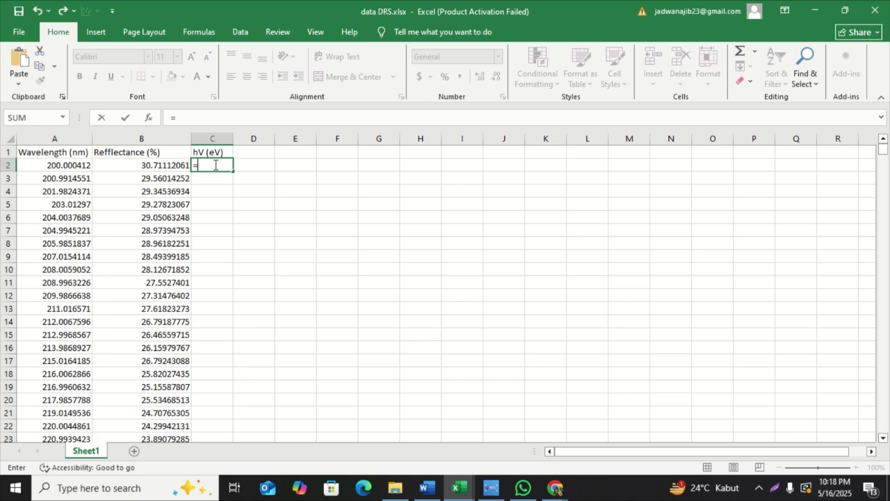
type("1240/")
left_click(76, 169)
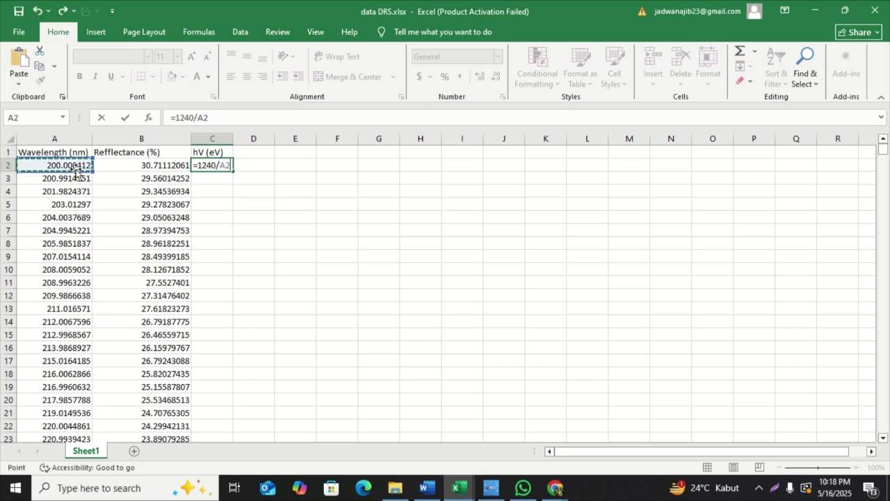
key("Return")
left_click(216, 165)
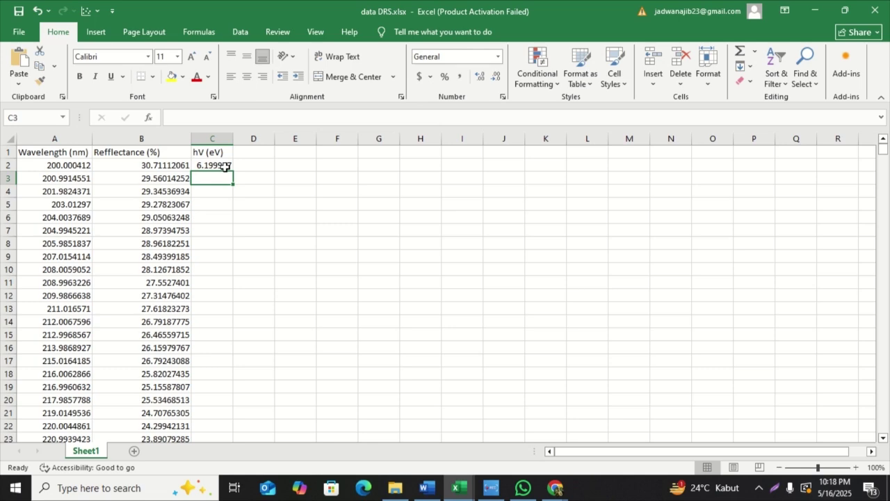
double_click(234, 171)
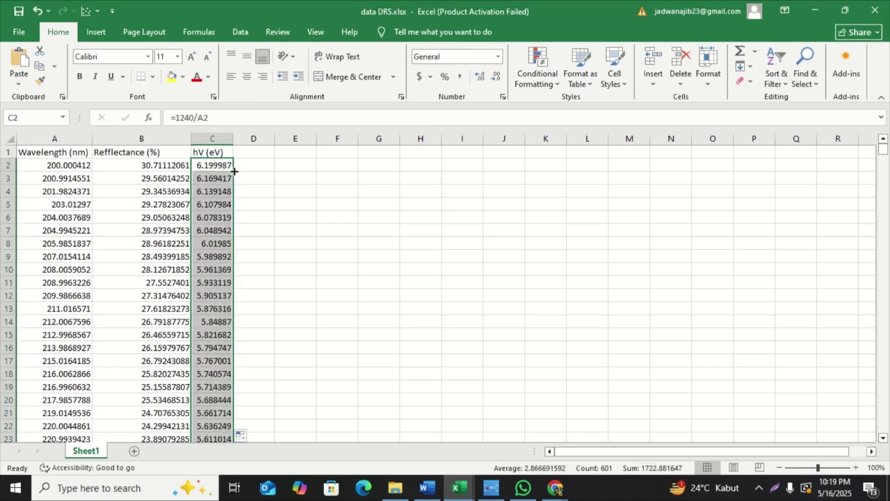
Check the calculation steps in the Word document and enter the header "R" in cell D1 of the Excel sheet.
key("alt+Tab")
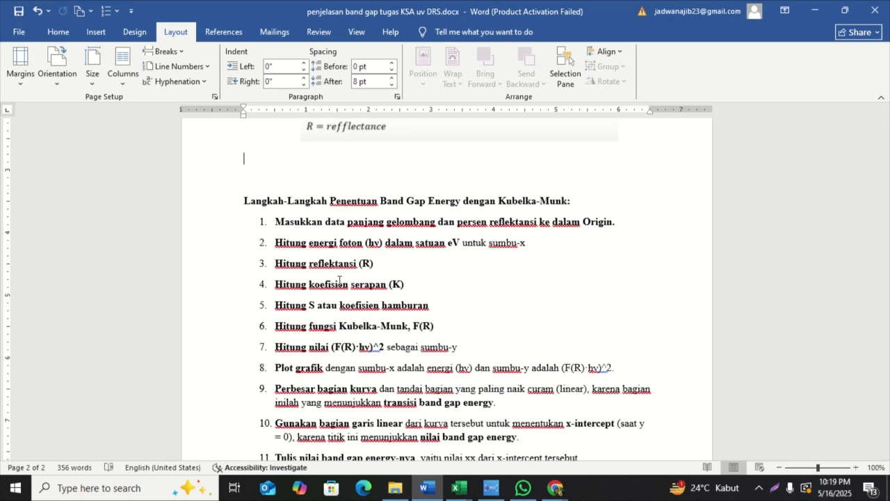
key("alt+Tab")
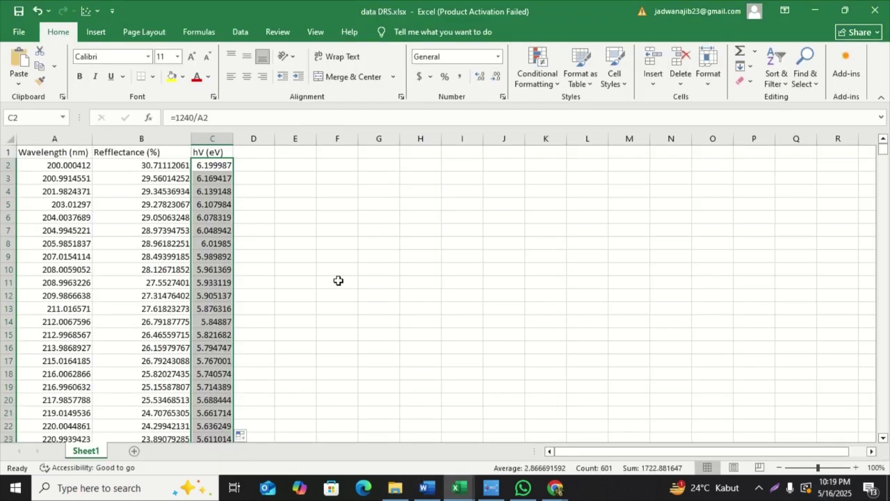
key("alt+Tab")
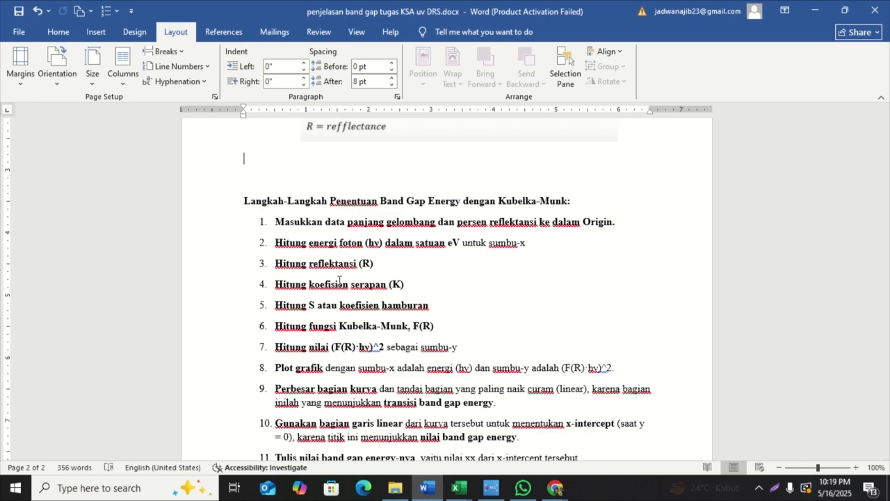
key("alt+Tab")
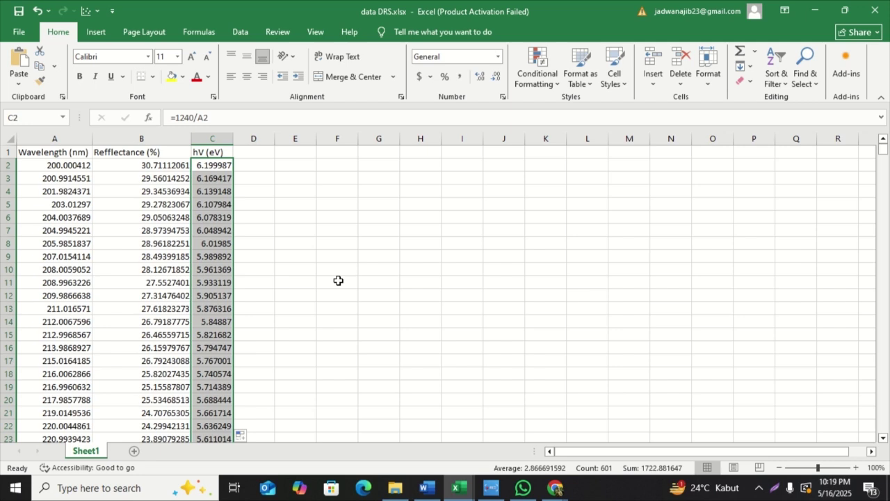
left_click(253, 152)
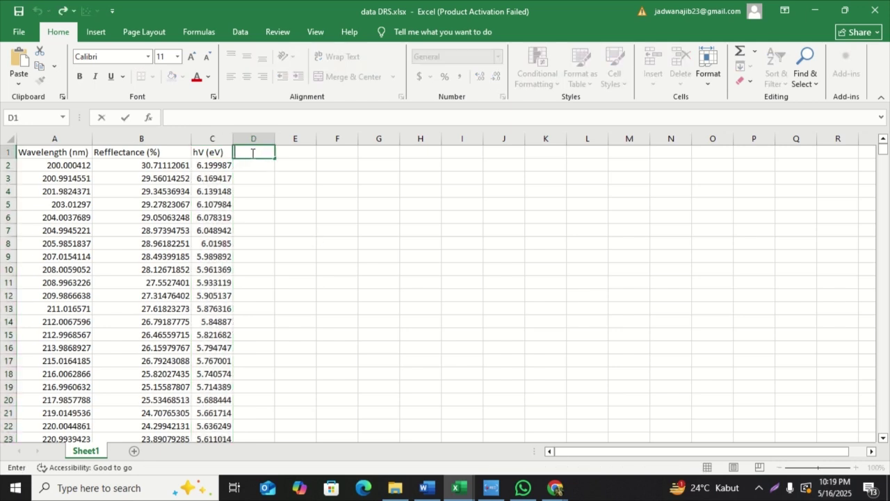
type("R")
Calculate R in D2 with the formula =B2/100 and fill it down all data rows.
left_click(251, 164)
type("=")
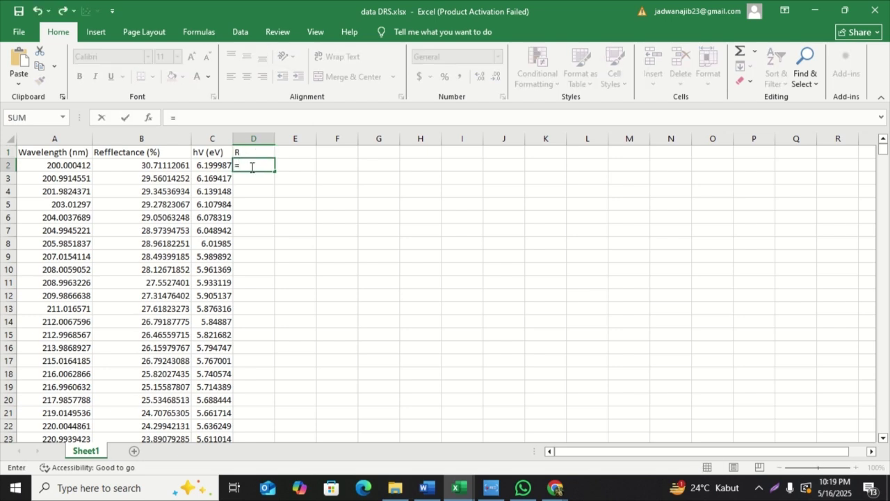
left_click(156, 166)
type("/")
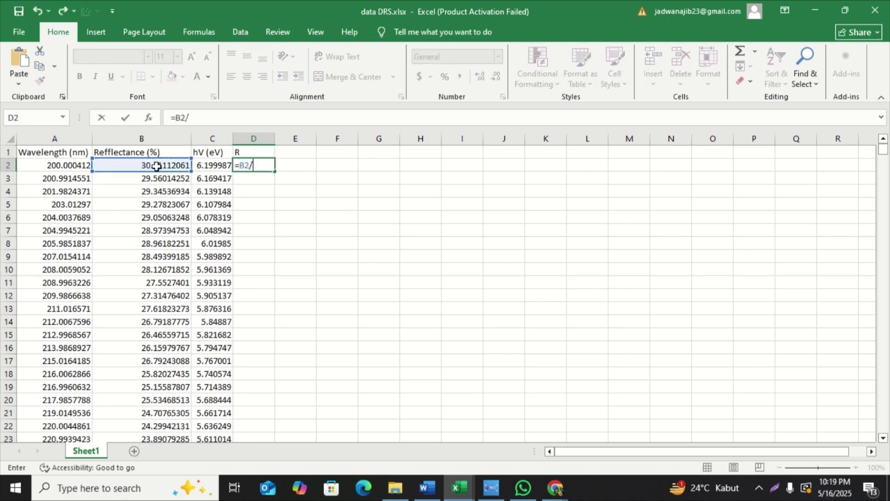
type("100")
key("Return")
left_click(266, 165)
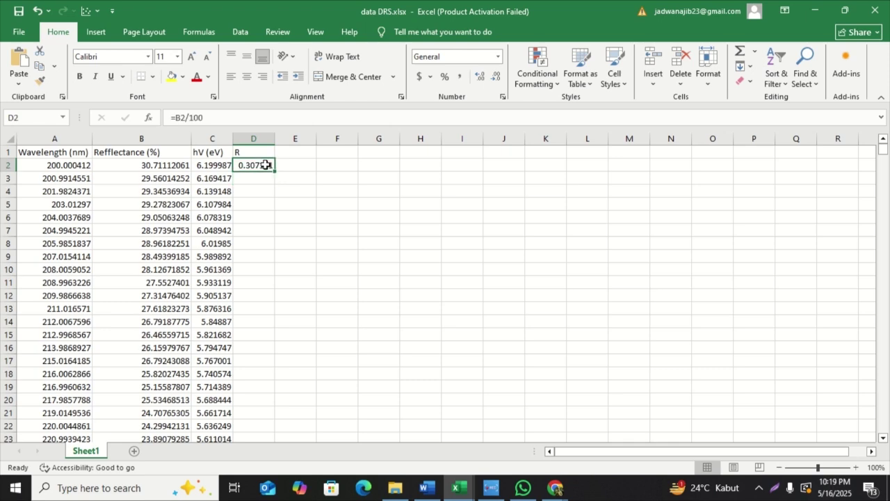
double_click(276, 170)
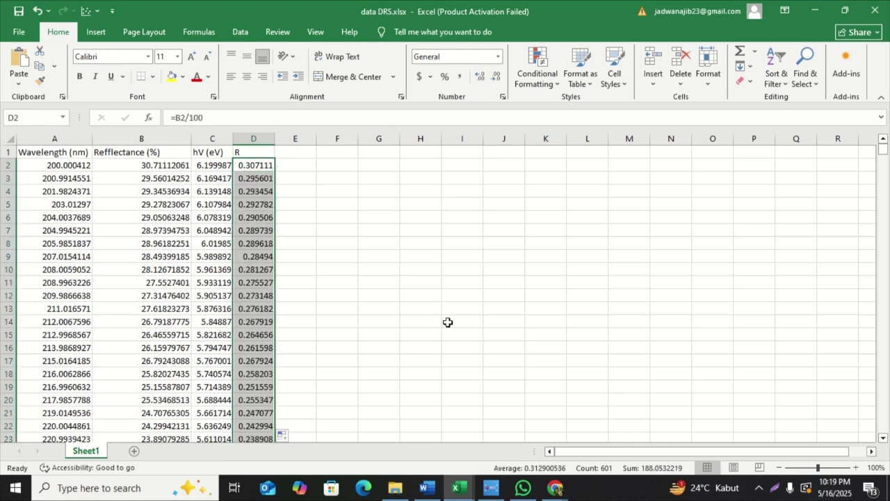